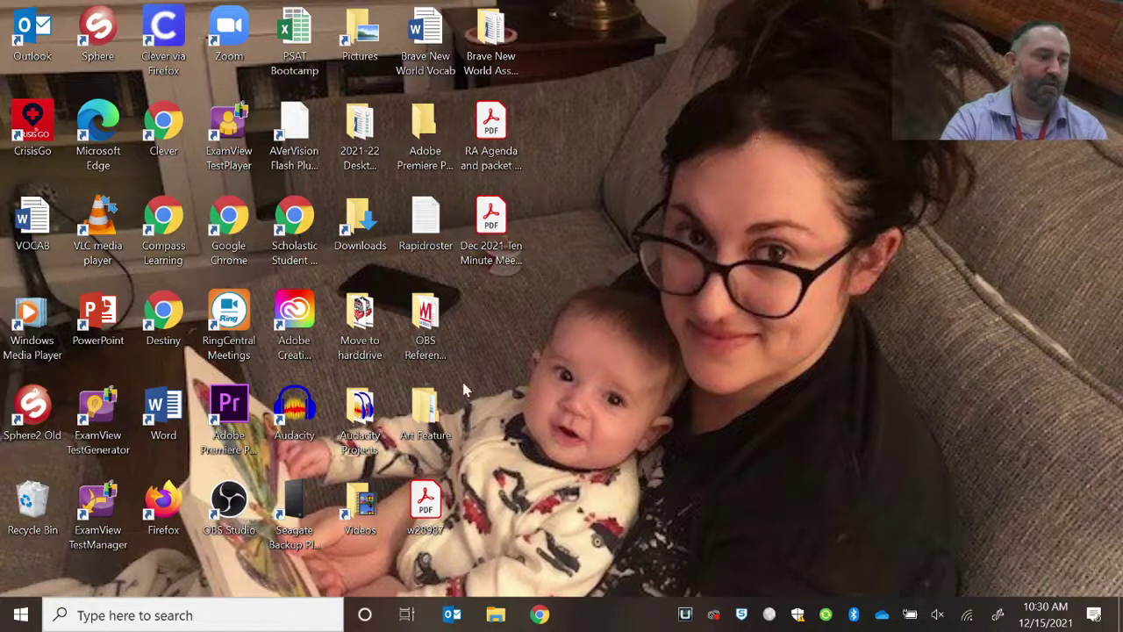
Step: Launch OBS Studio and create a new empty scene collection named VLOG
{"action": "double_click", "coordinate": [230, 507]}
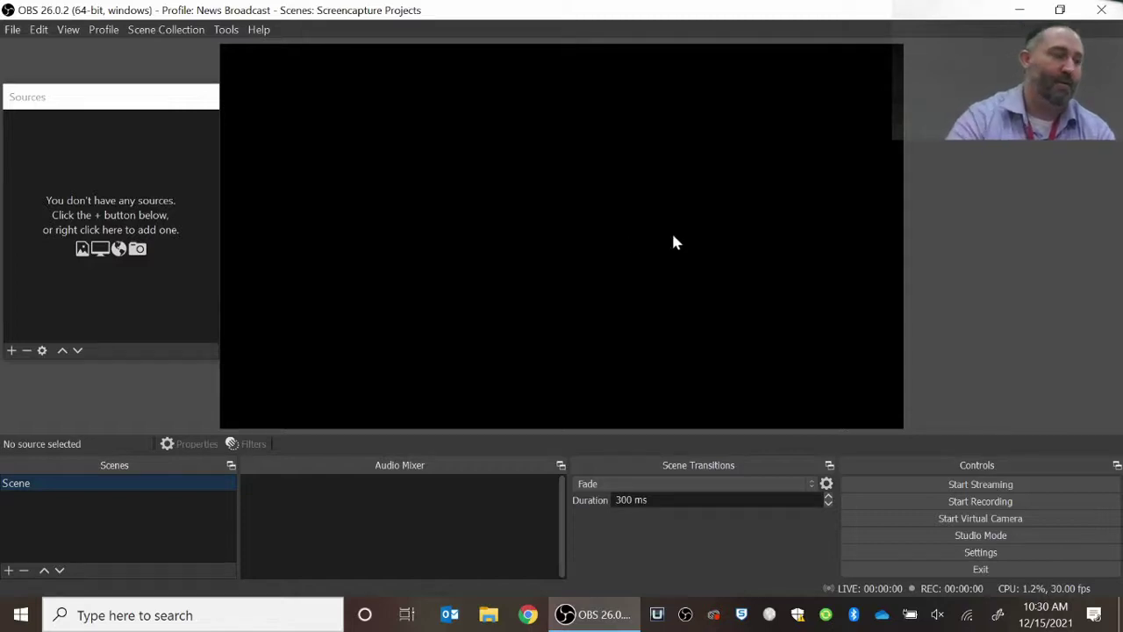
{"action": "left_click", "coordinate": [167, 30]}
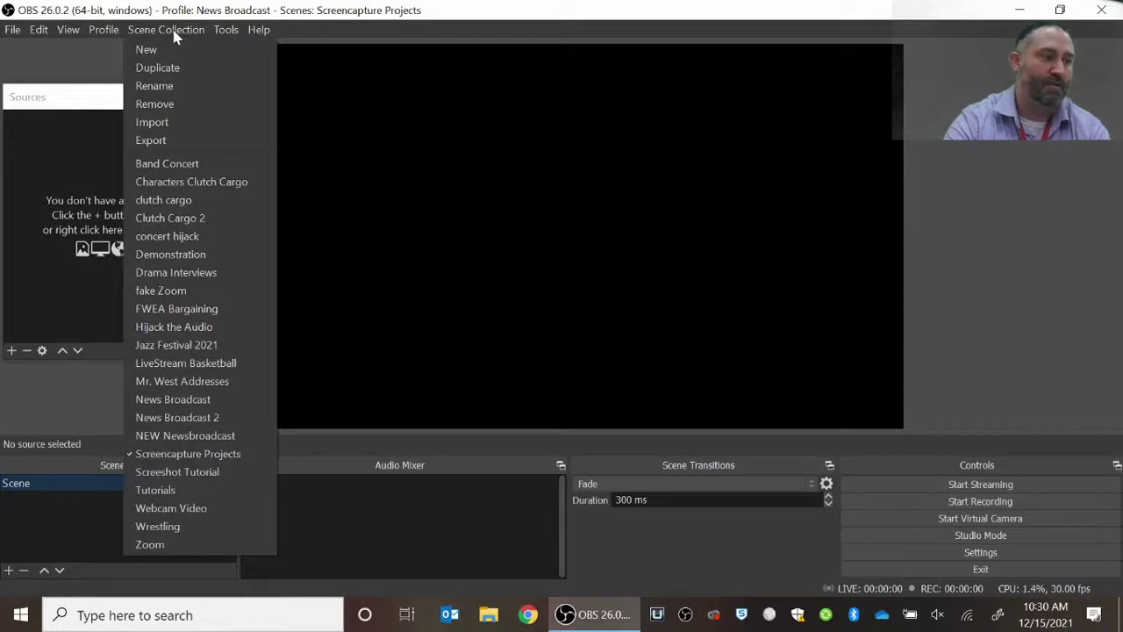
{"action": "left_click", "coordinate": [178, 52]}
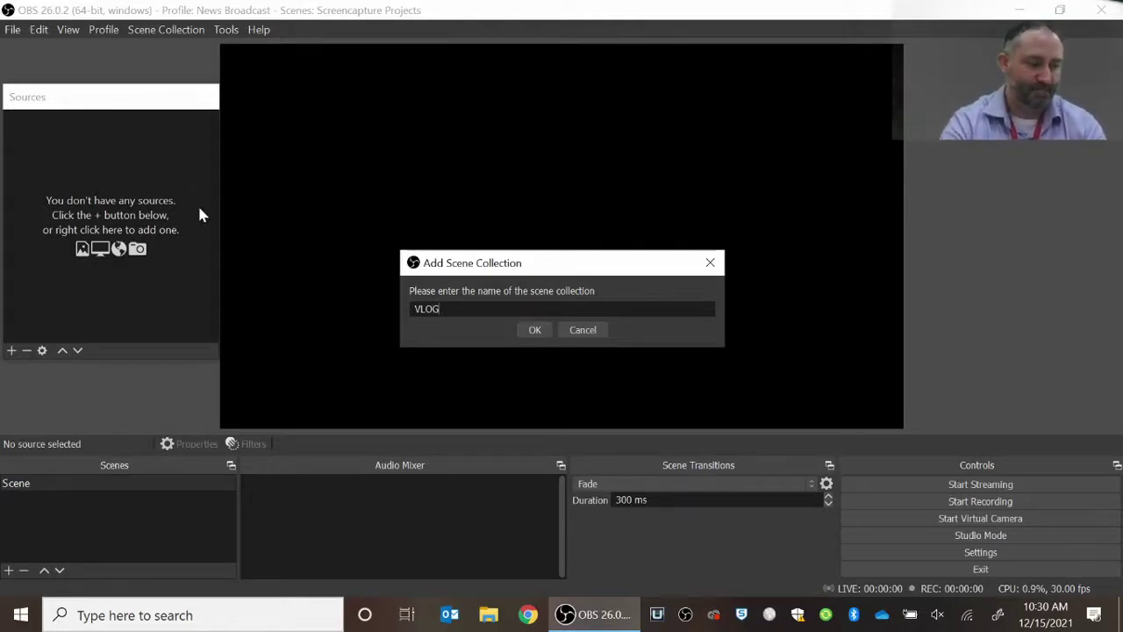
{"action": "left_click", "coordinate": [535, 331]}
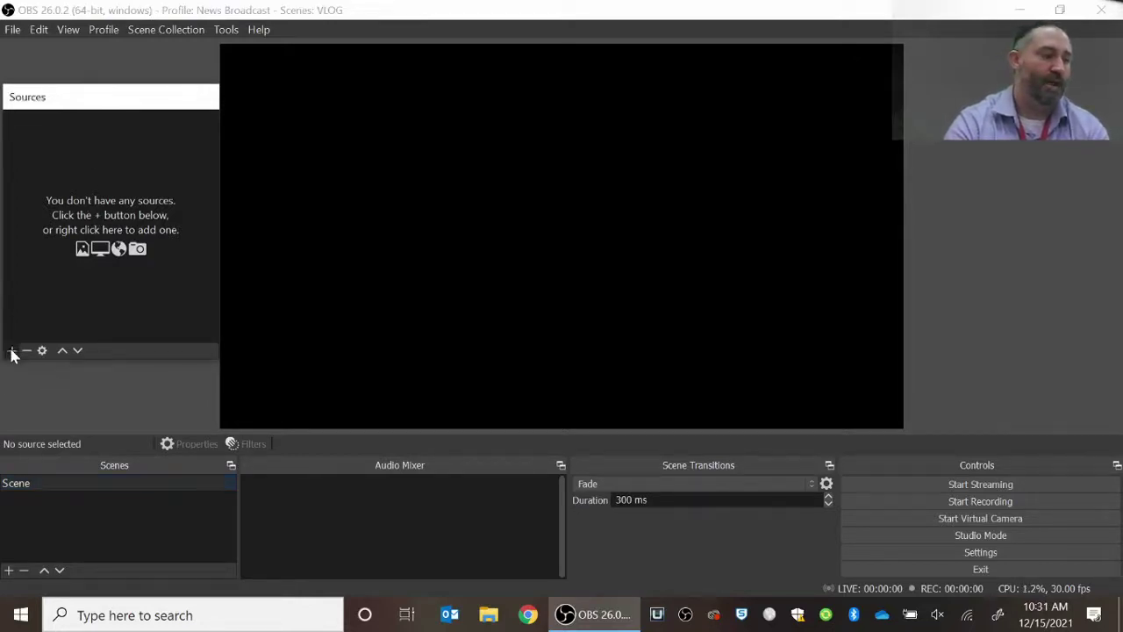
Step: Dock the floating Sources panel back into the OBS layout
{"action": "left_click", "coordinate": [11, 351]}
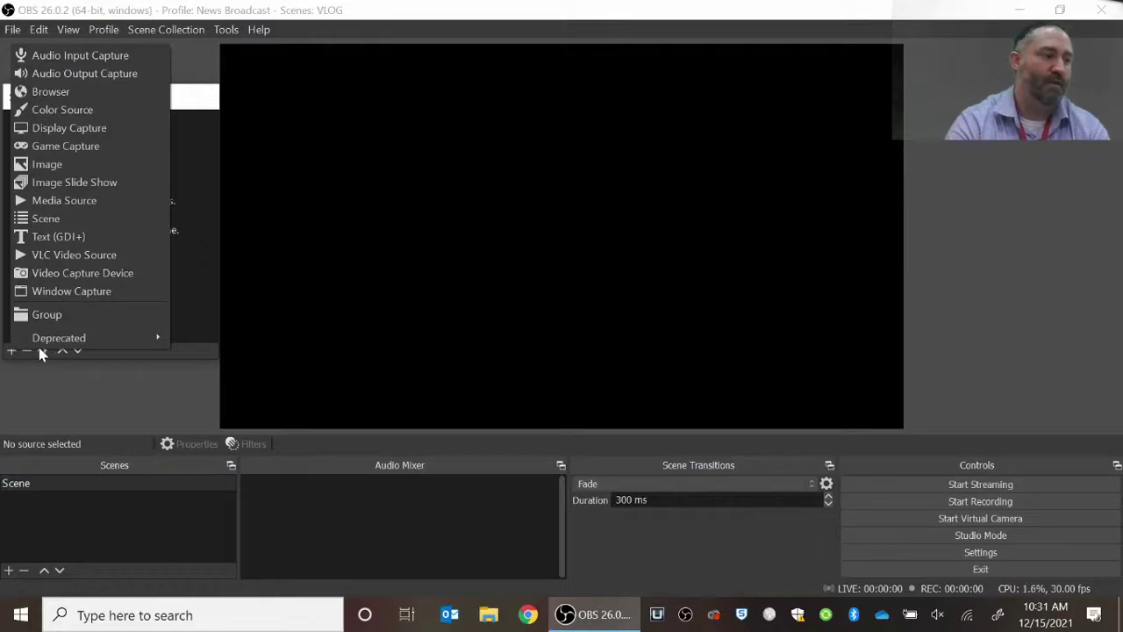
{"action": "left_click", "coordinate": [84, 426]}
{"action": "left_click", "coordinate": [81, 101]}
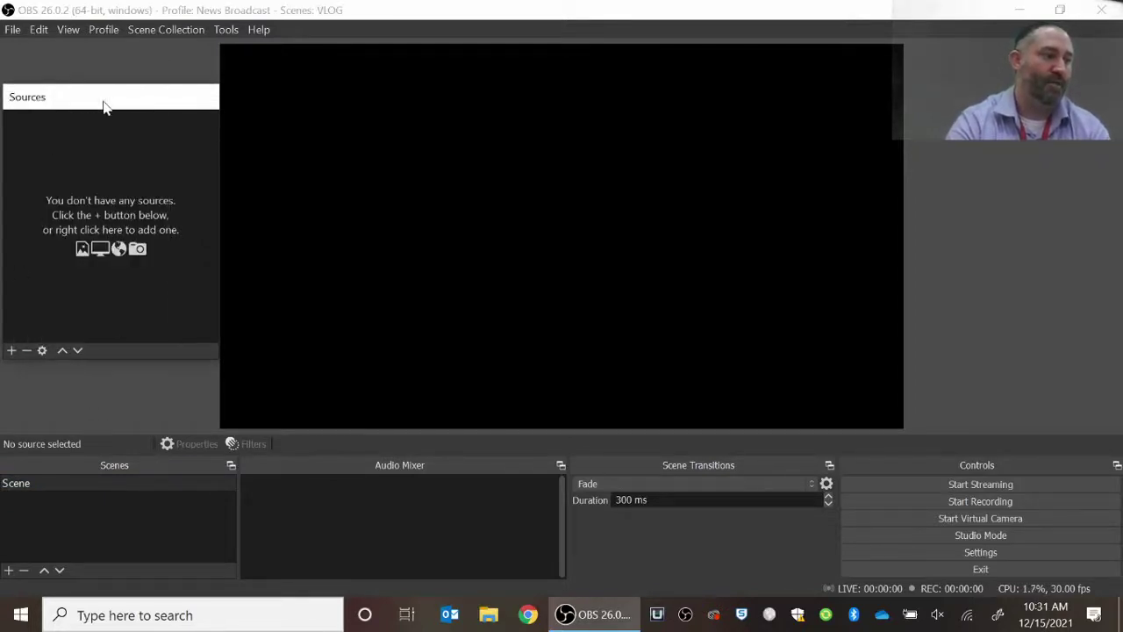
{"action": "mouse_move", "coordinate": [99, 107]}
{"action": "left_mouse_down"}
{"action": "mouse_move", "coordinate": [216, 384]}
{"action": "mouse_move", "coordinate": [306, 499]}
{"action": "mouse_move", "coordinate": [310, 468]}
{"action": "mouse_move", "coordinate": [273, 456]}
{"action": "mouse_move", "coordinate": [108, 90]}
{"action": "mouse_move", "coordinate": [98, 113]}
{"action": "left_mouse_up"}
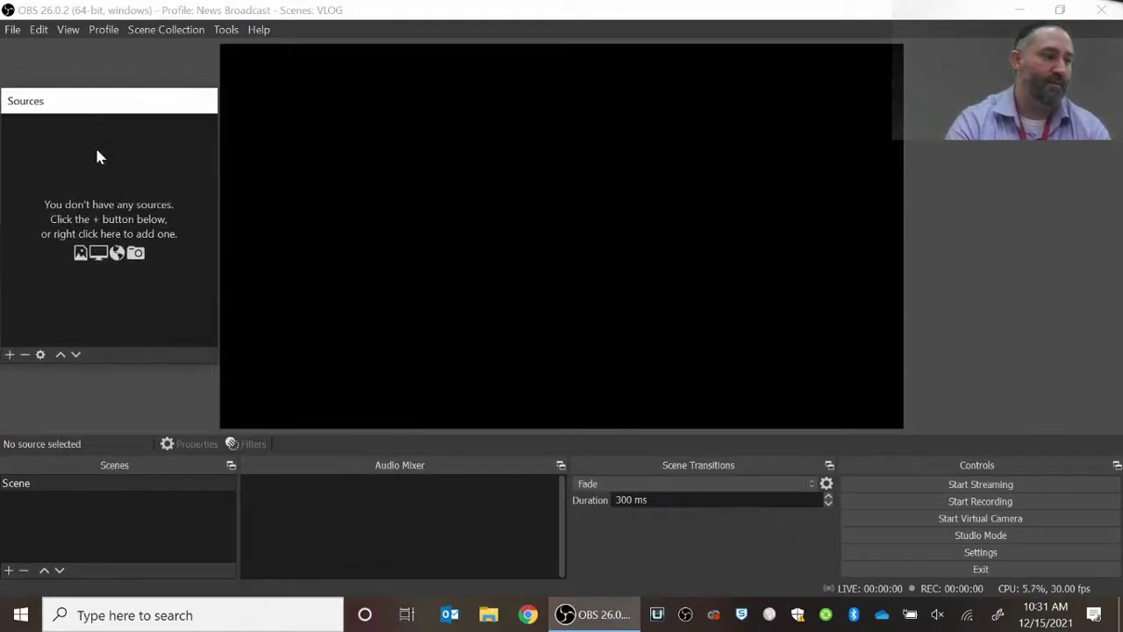
Step: Add a Video Capture Device source using the Integrated Camera
{"action": "left_click", "coordinate": [9, 355]}
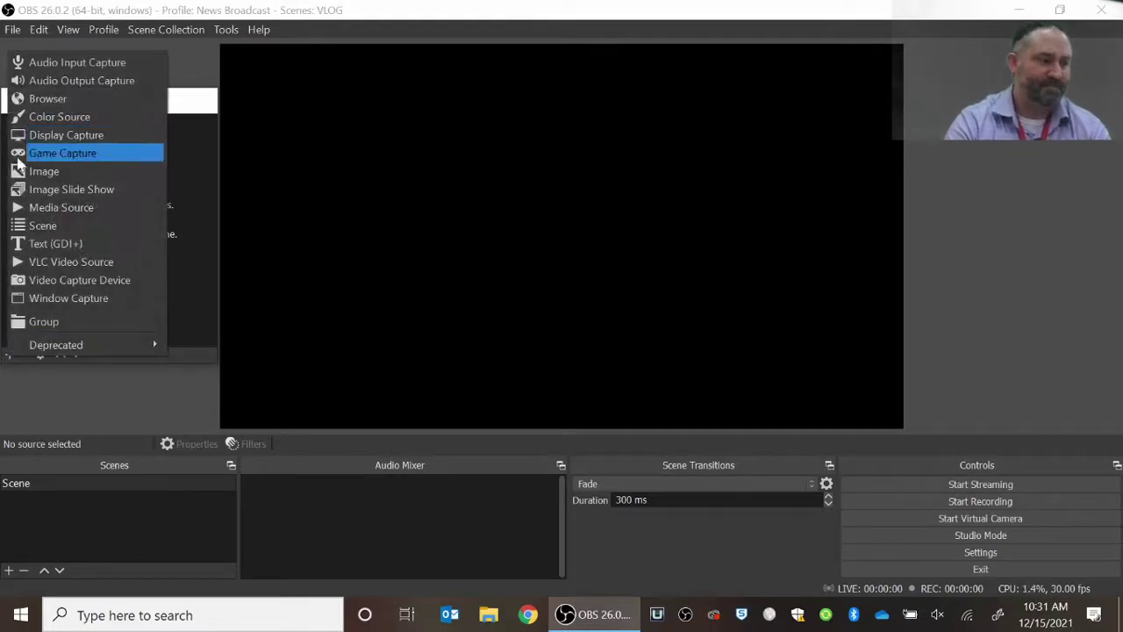
{"action": "left_click", "coordinate": [50, 288]}
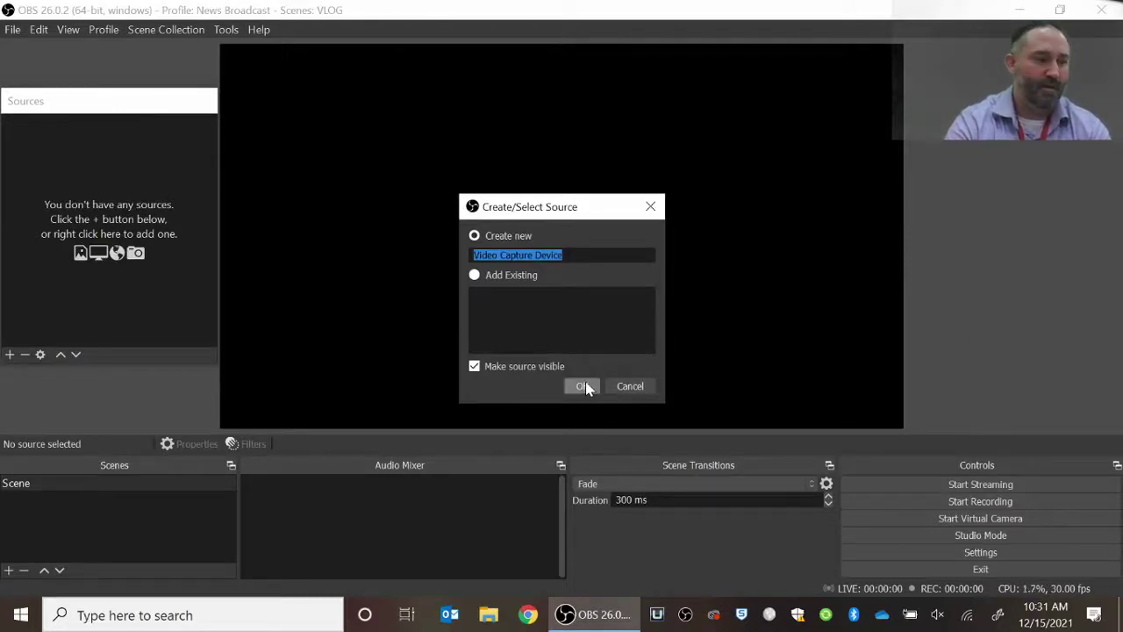
{"action": "left_click", "coordinate": [583, 386]}
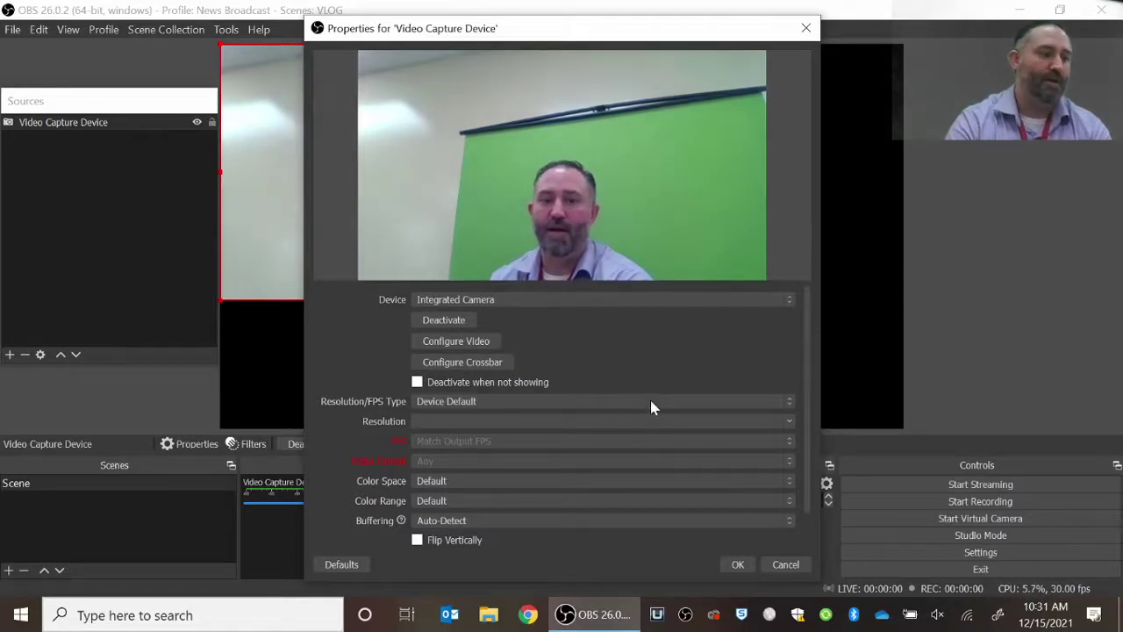
{"action": "left_click", "coordinate": [737, 565]}
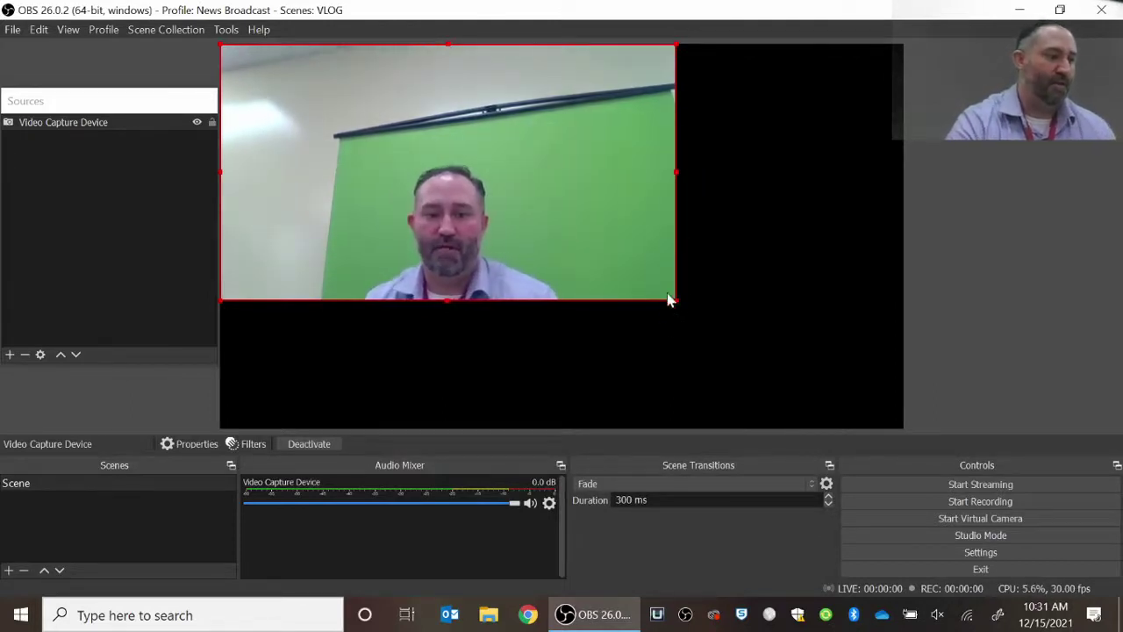
Step: Stretch the Video Capture Device box to the canvas's bottom-right corner so the webcam fills the preview
{"action": "left_click_drag", "start_coordinate": [672, 299], "coordinate": [902, 398]}
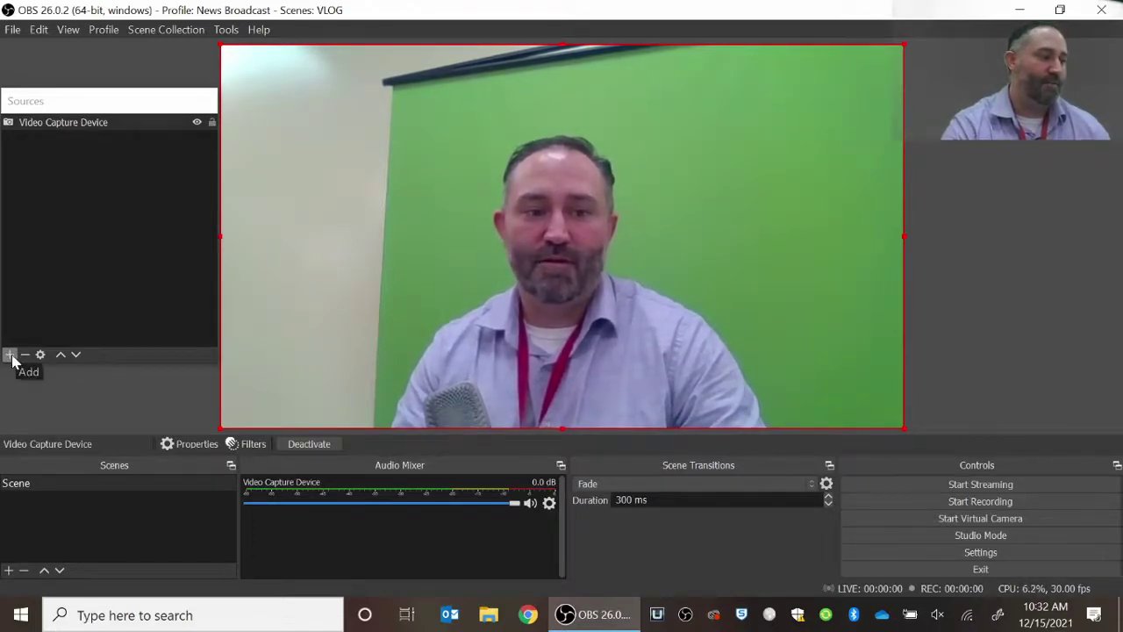
Step: Add an Audio Input Capture source using the Microphone Array (Realtek(R) Audio) device
{"action": "left_click", "coordinate": [10, 356]}
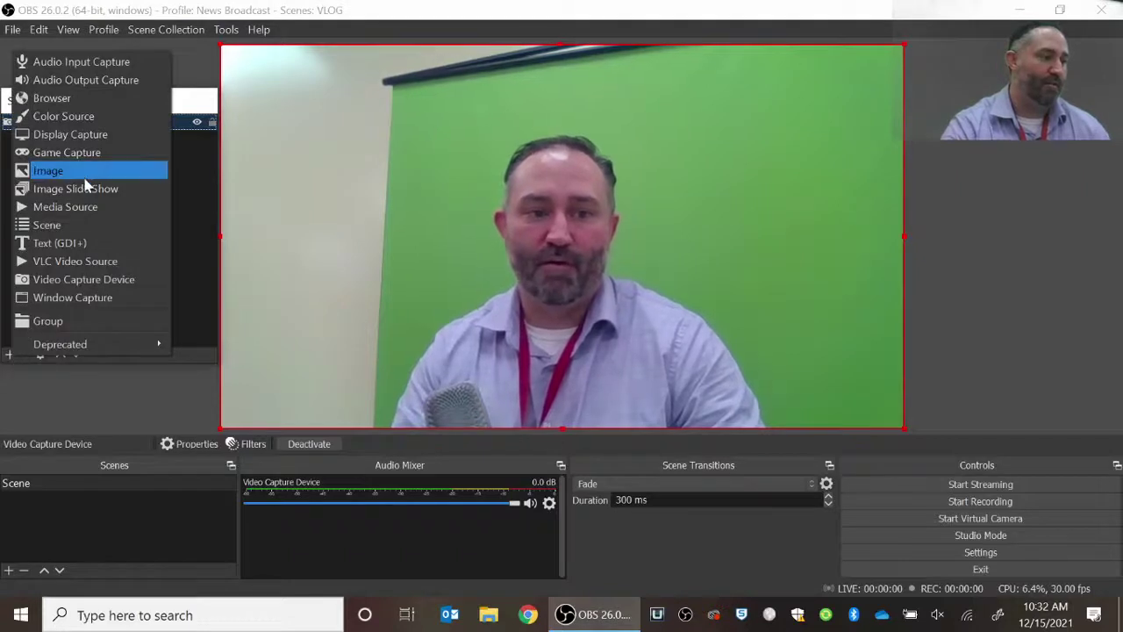
{"action": "left_click", "coordinate": [67, 62]}
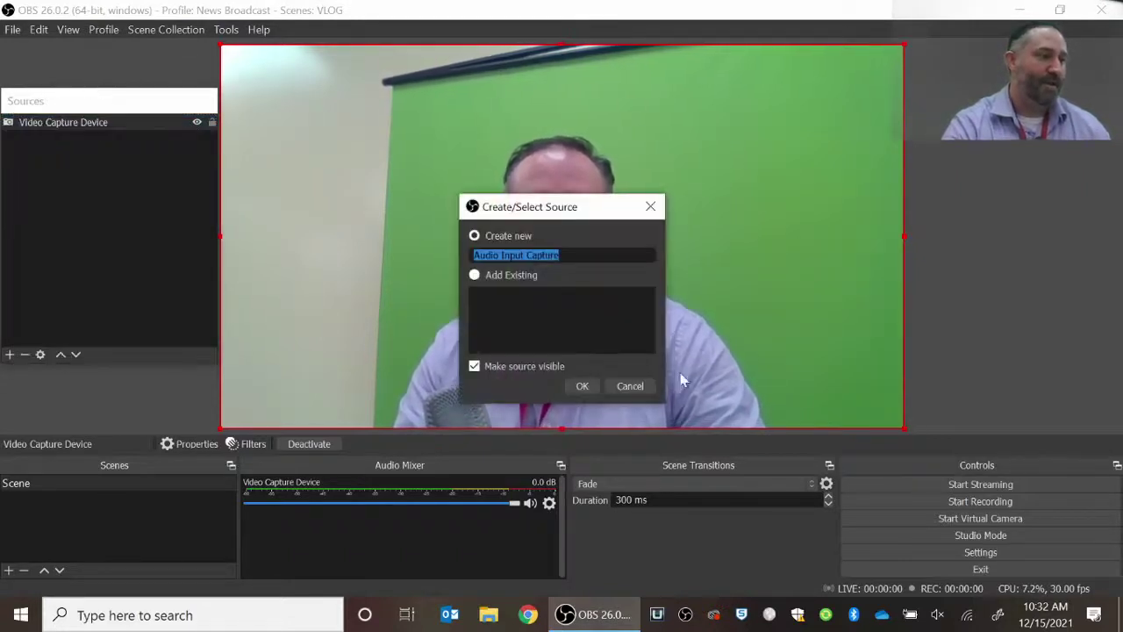
{"action": "left_click", "coordinate": [585, 387]}
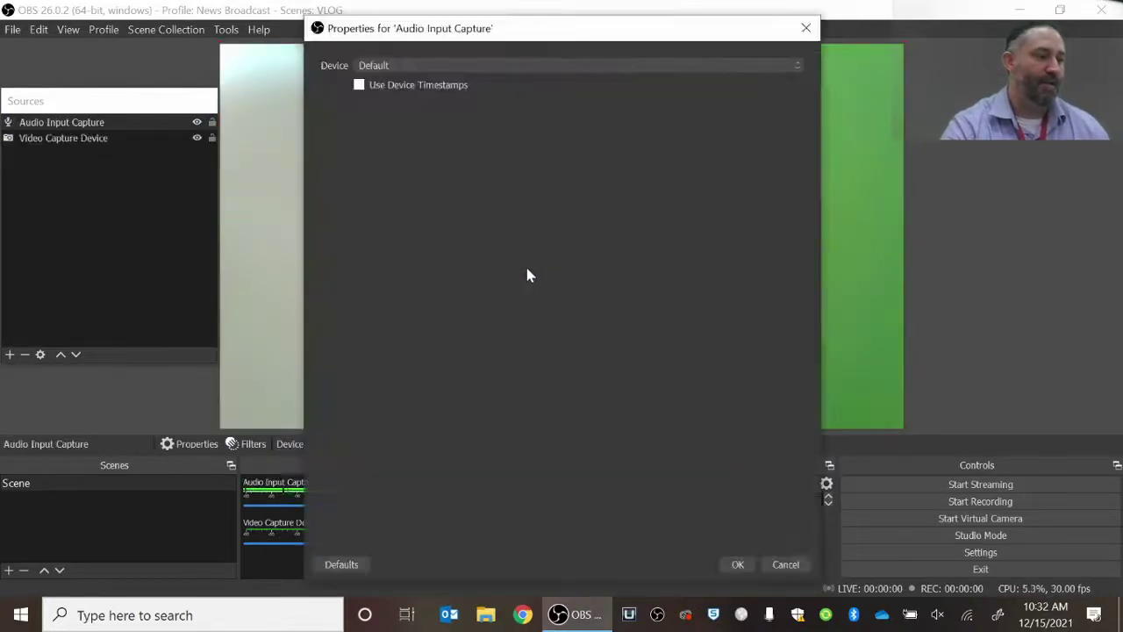
{"action": "left_click", "coordinate": [469, 65]}
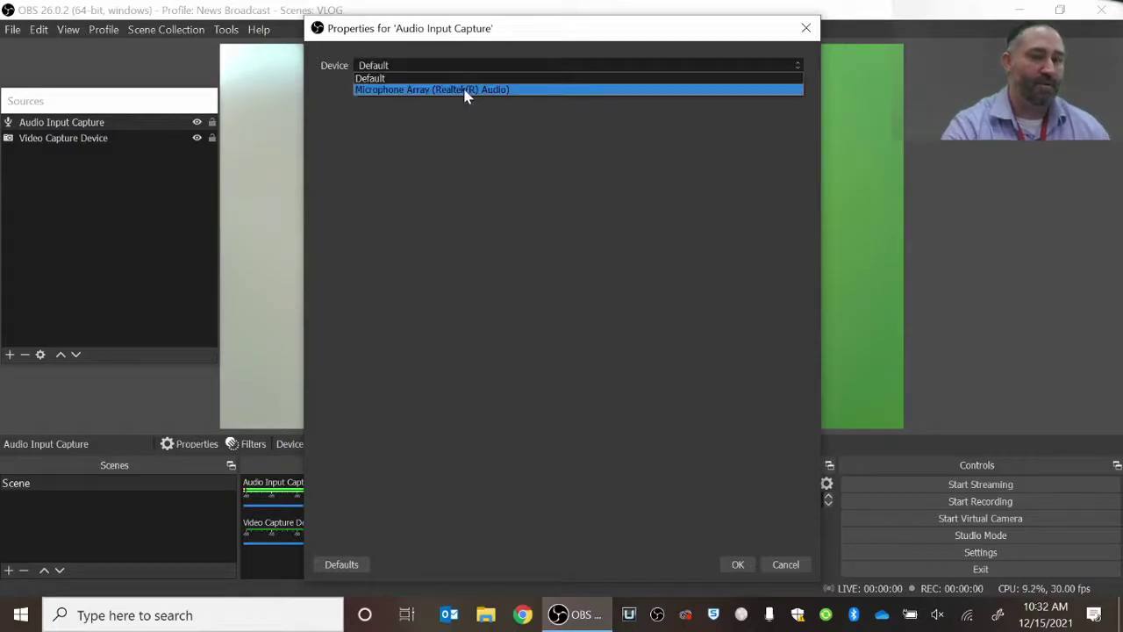
{"action": "left_click", "coordinate": [465, 90]}
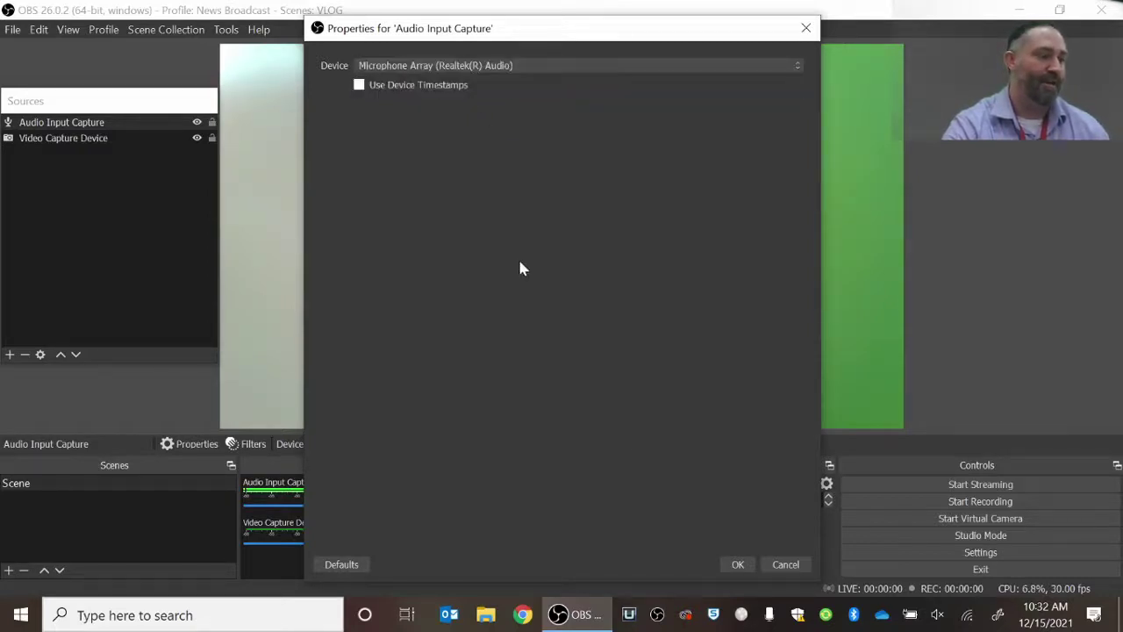
{"action": "left_click", "coordinate": [737, 565]}
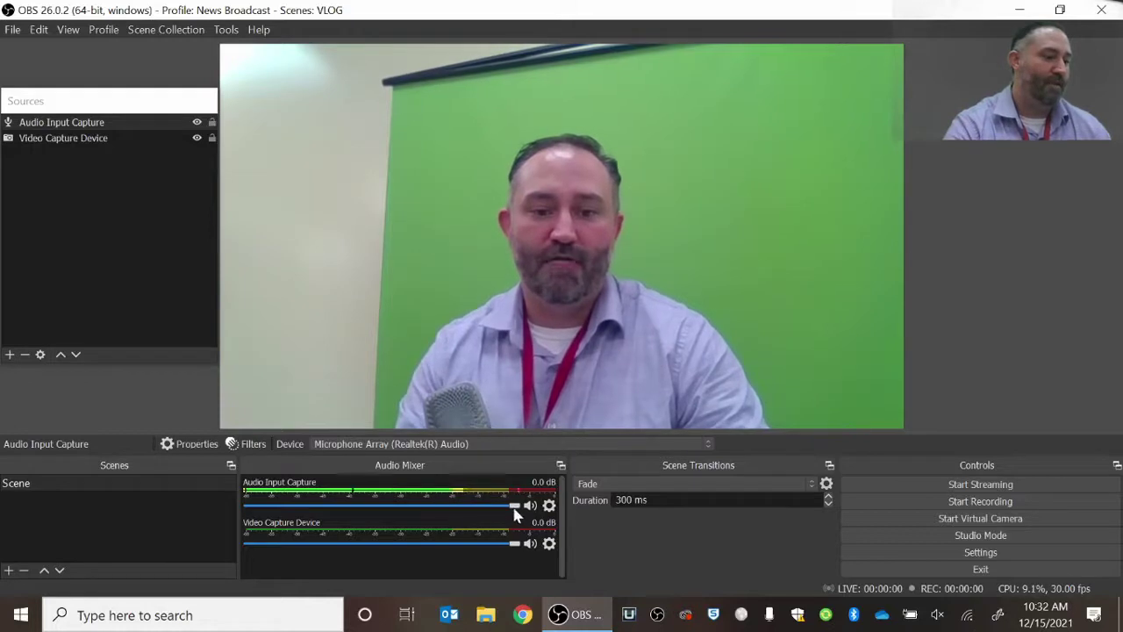
Step: Drag the Audio Input Capture slider in the Audio Mixer down to -3.5 dB
{"action": "left_click_drag", "start_coordinate": [513, 507], "coordinate": [471, 507]}
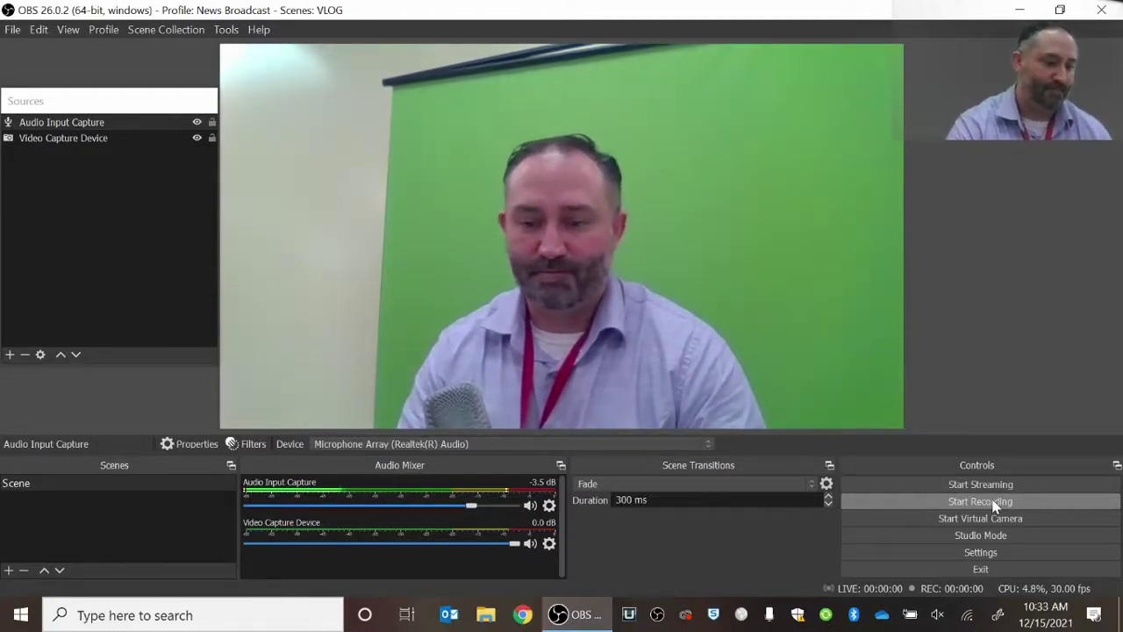
Step: Record a roughly 26-second webcam-and-mic vlog clip, then stop the recording
{"action": "left_click", "coordinate": [995, 506]}
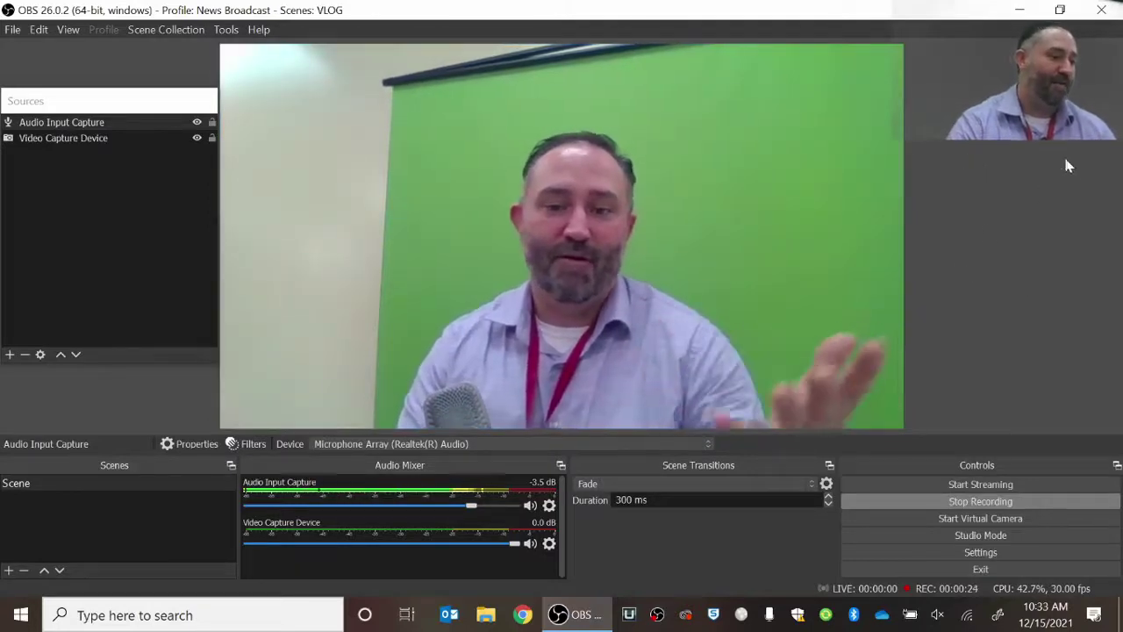
{"action": "left_click", "coordinate": [1004, 504]}
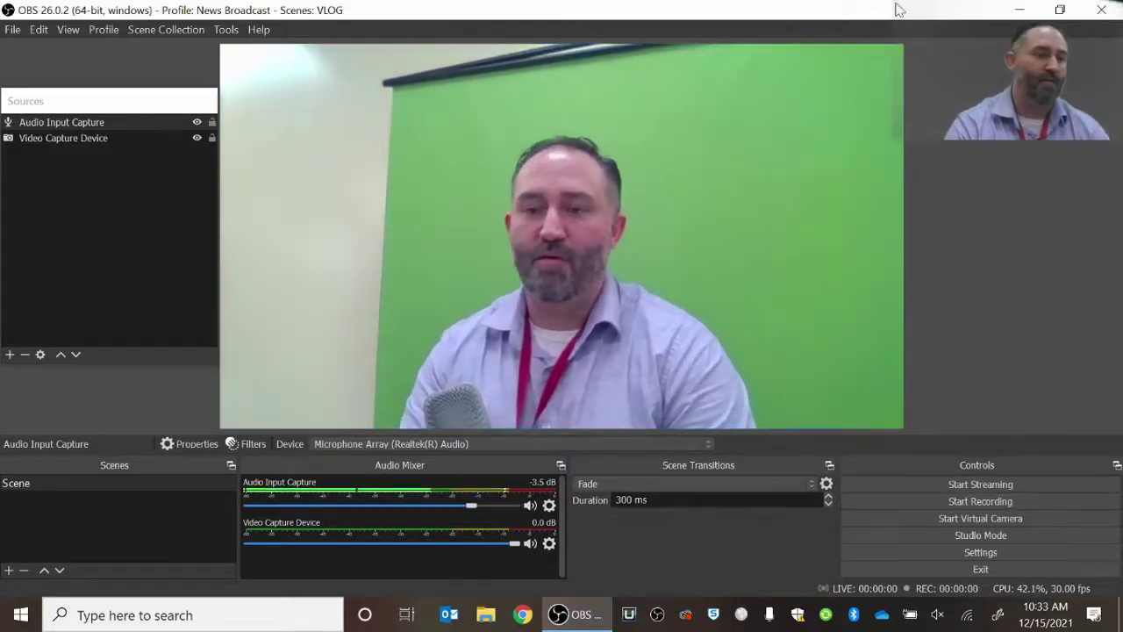
Step: Minimize OBS and open the Videos folder from the desktop
{"action": "left_click", "coordinate": [1020, 9]}
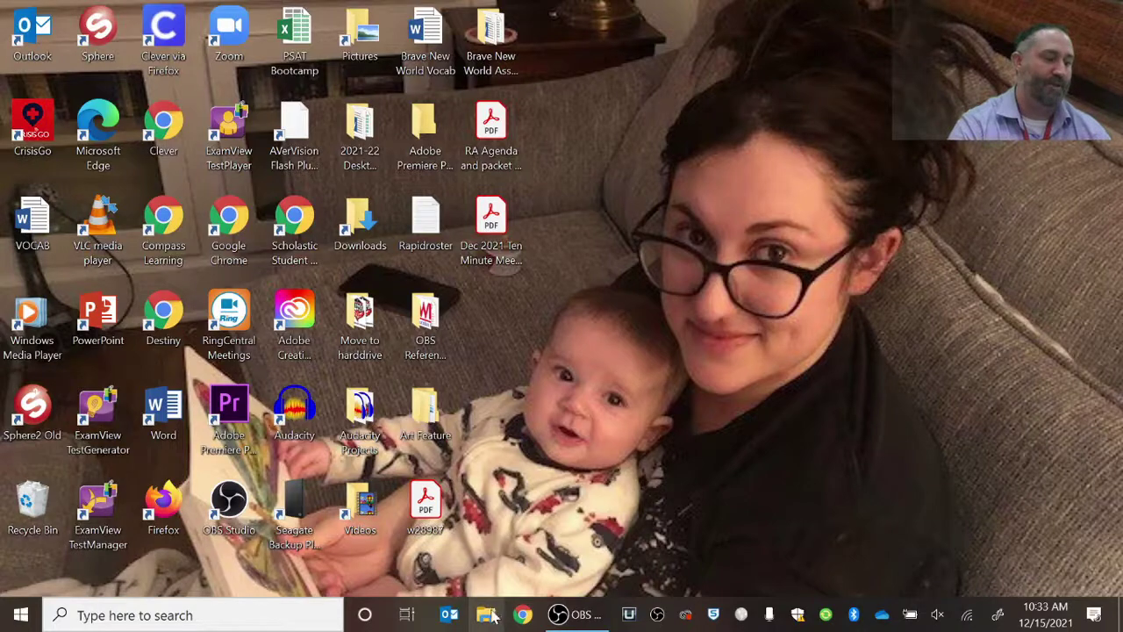
{"action": "double_click", "coordinate": [360, 502]}
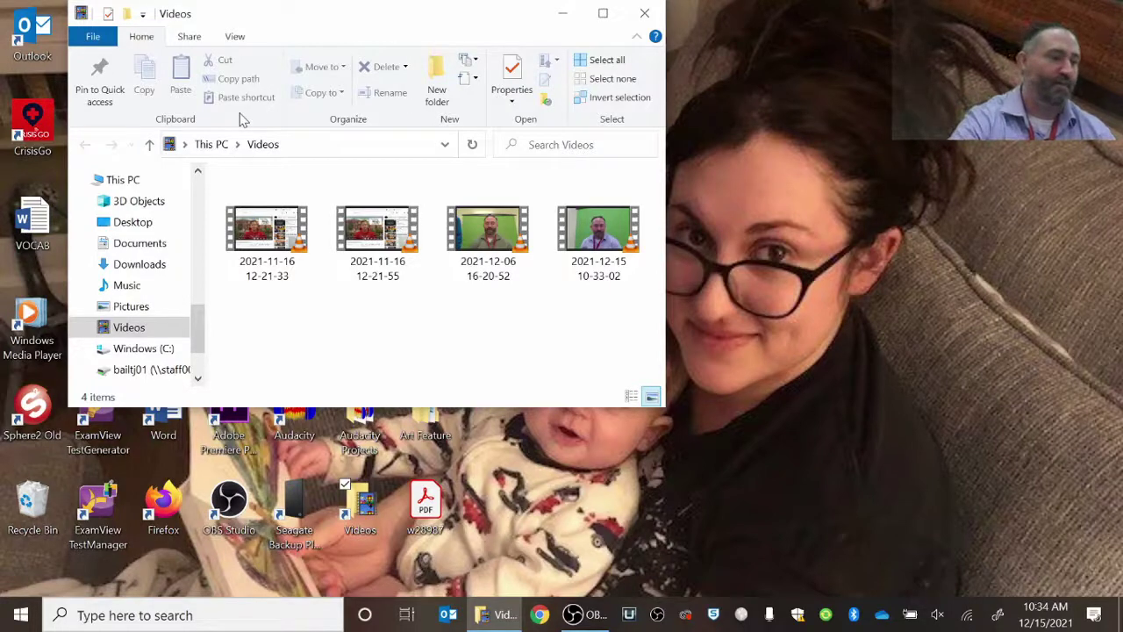
{"action": "double_click", "coordinate": [612, 237]}
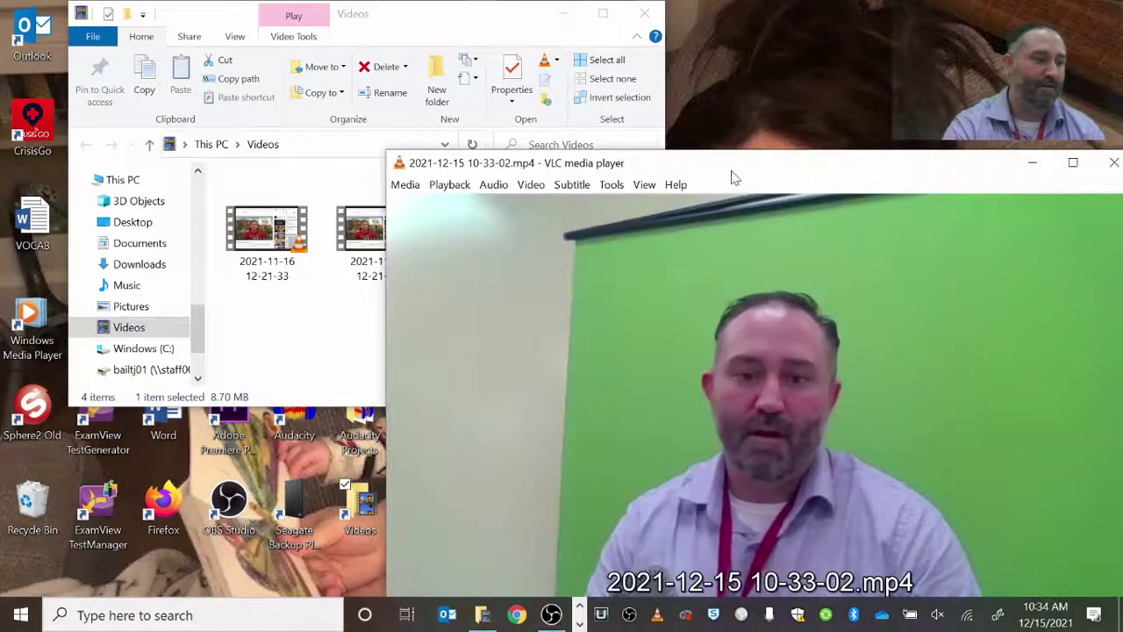
{"action": "left_click_drag", "start_coordinate": [733, 176], "coordinate": [497, 55]}
{"action": "left_click", "coordinate": [937, 615]}
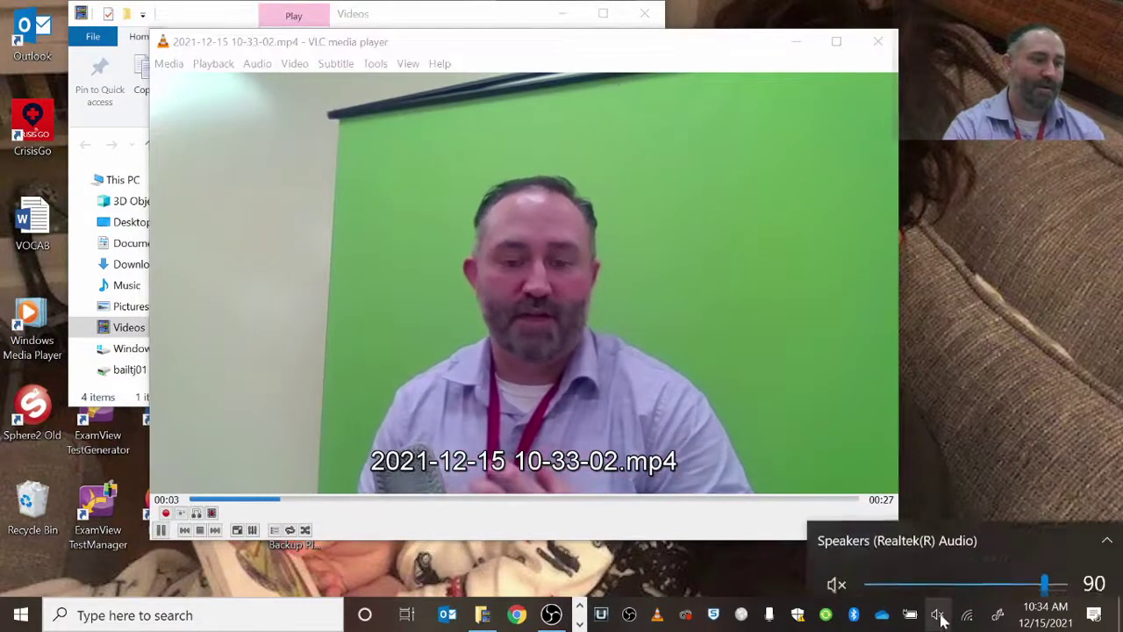
{"action": "left_click", "coordinate": [988, 573]}
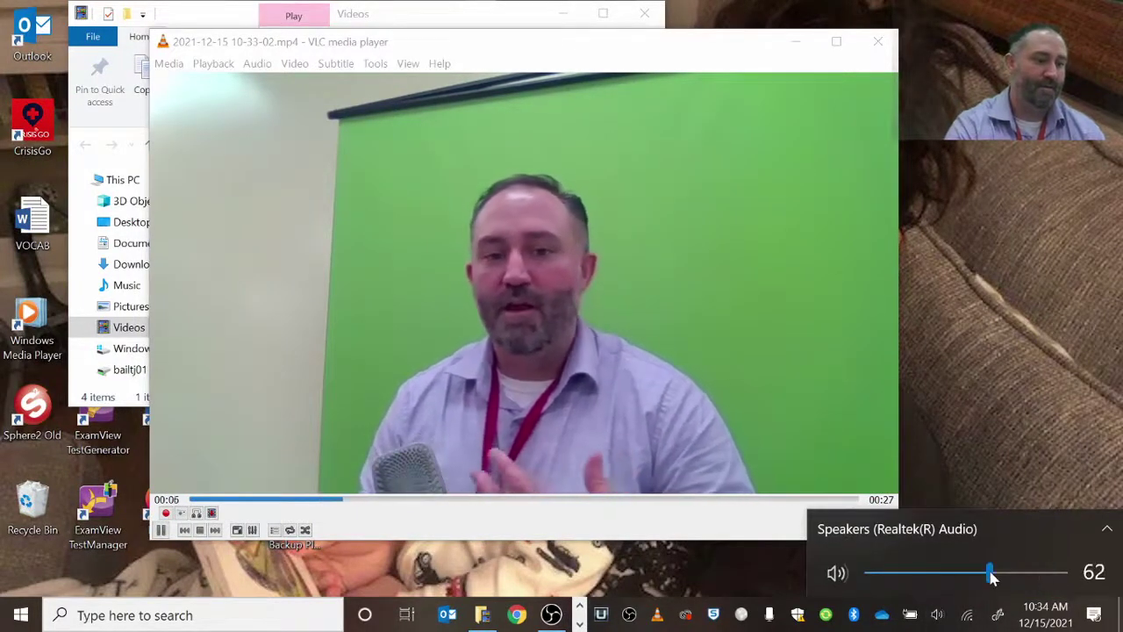
{"action": "left_click", "coordinate": [1046, 572]}
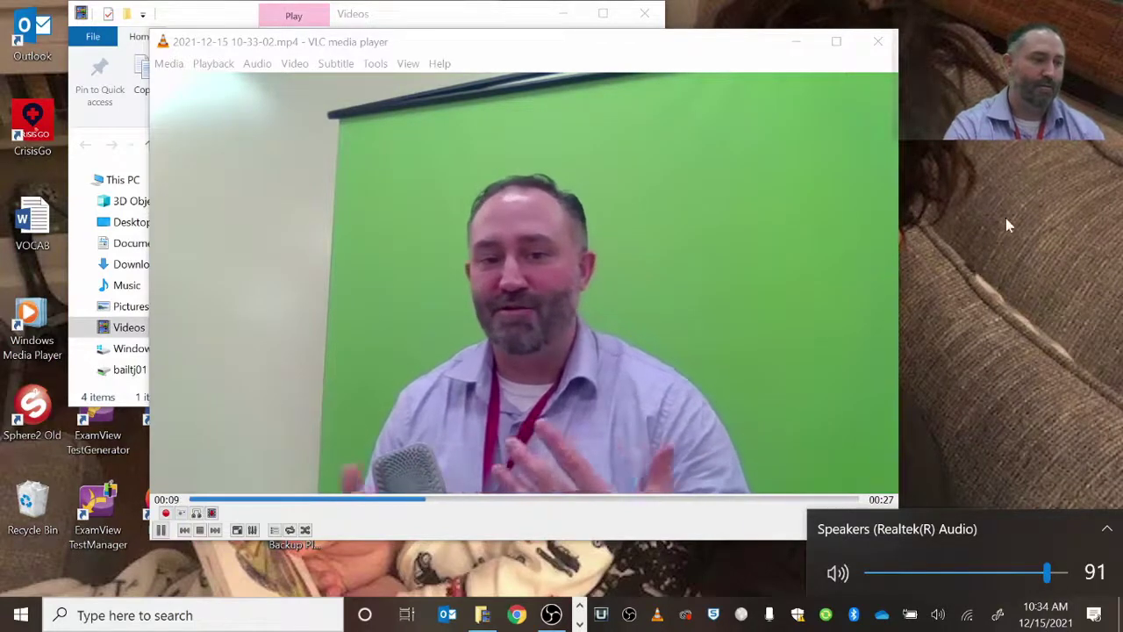
{"action": "left_click", "coordinate": [717, 60]}
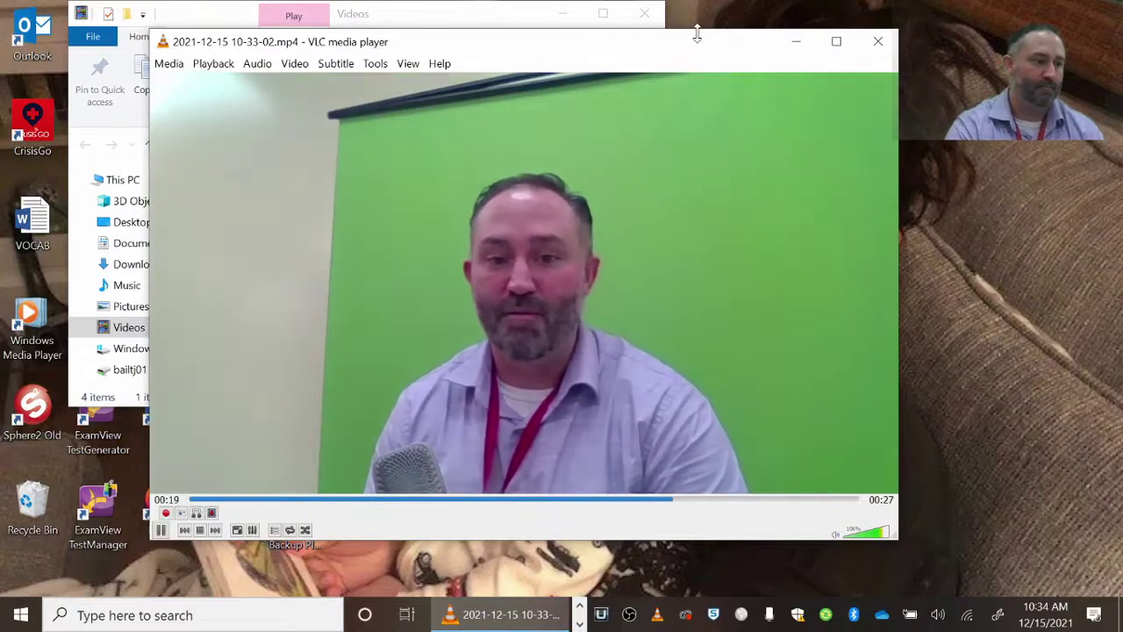
{"action": "left_click", "coordinate": [877, 41]}
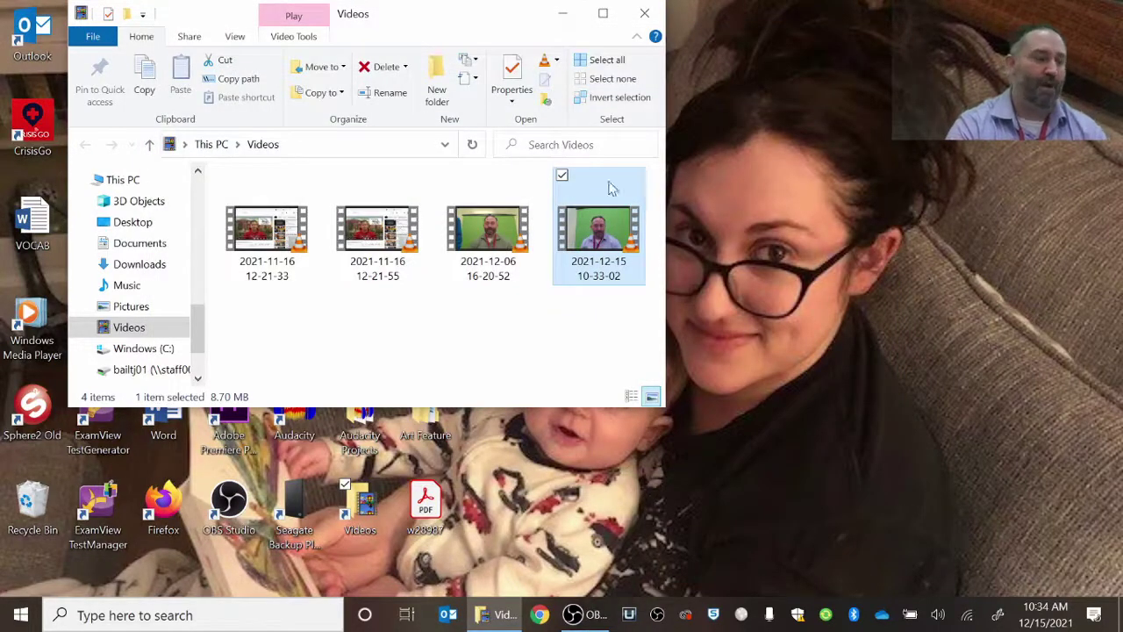
{"action": "left_click", "coordinate": [645, 13]}
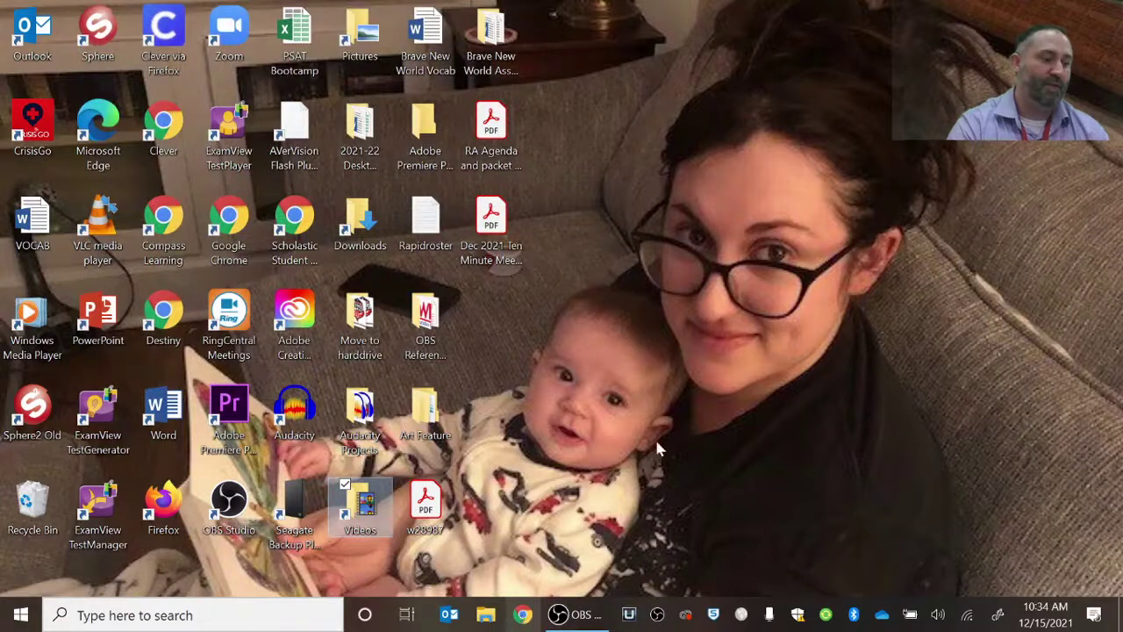
{"action": "double_click", "coordinate": [355, 518]}
{"action": "left_click", "coordinate": [598, 237]}
{"action": "left_click_drag", "start_coordinate": [598, 236], "coordinate": [934, 298]}
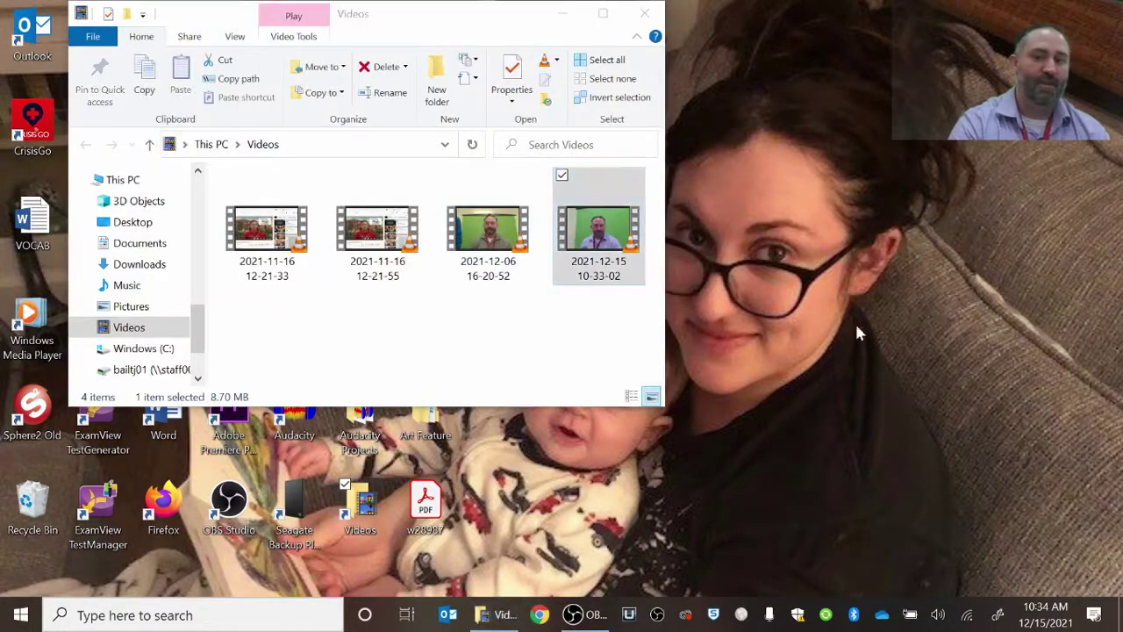
{"action": "left_click", "coordinate": [644, 13]}
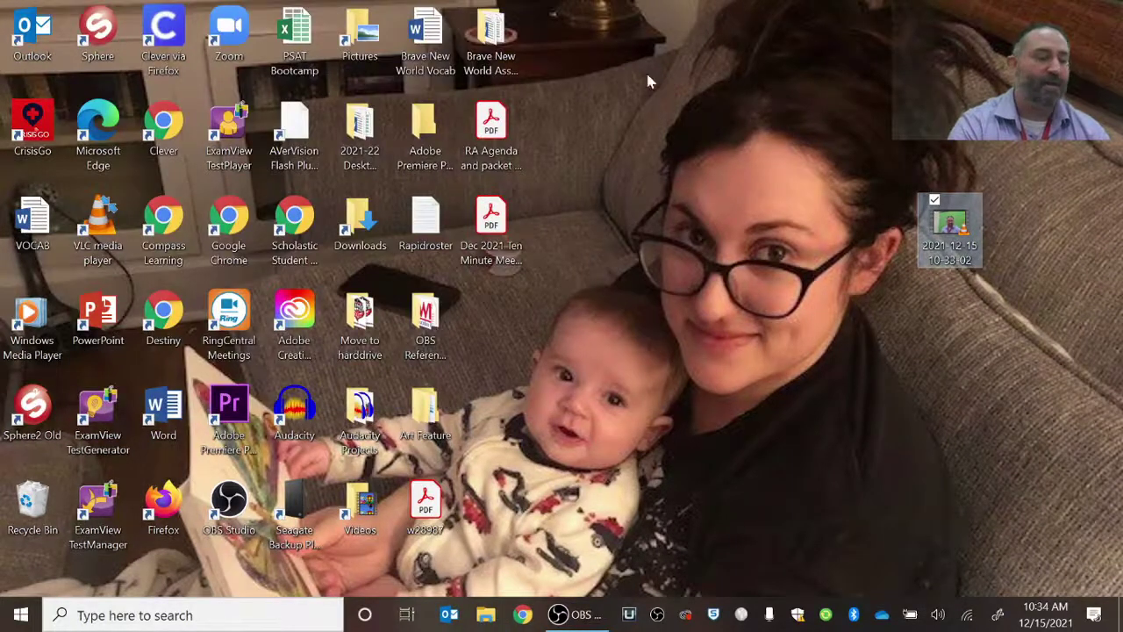
Step: Open Google Drive in Chrome and browse to My Drive > 2021-22 > Digital Design 2021-22
{"action": "left_click", "coordinate": [529, 613]}
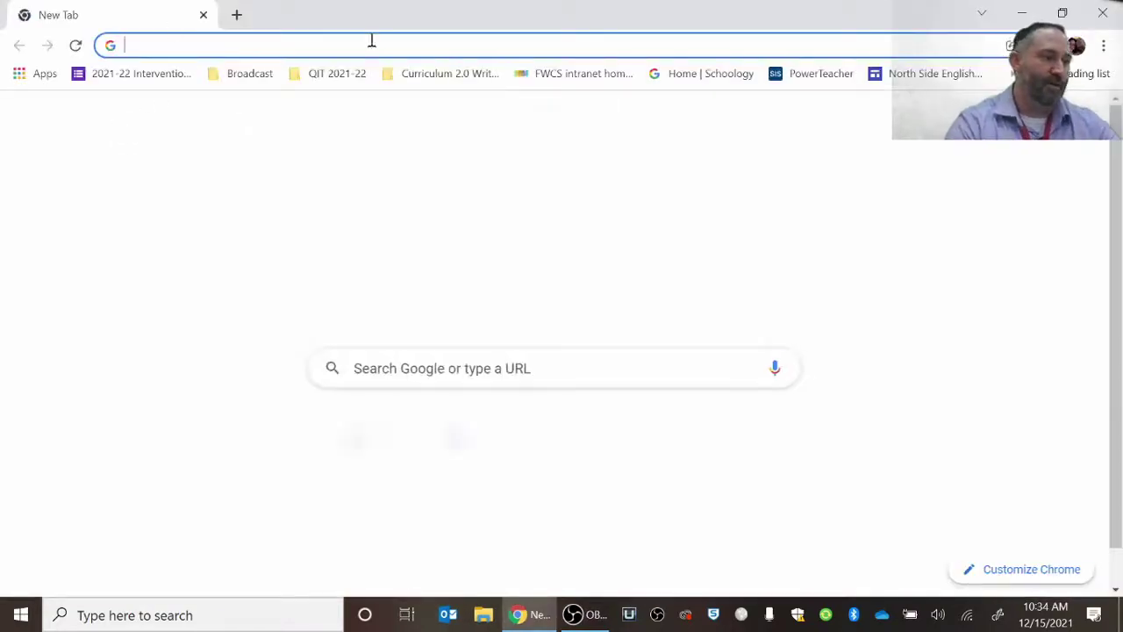
{"action": "type", "text": "drive.google.com"}
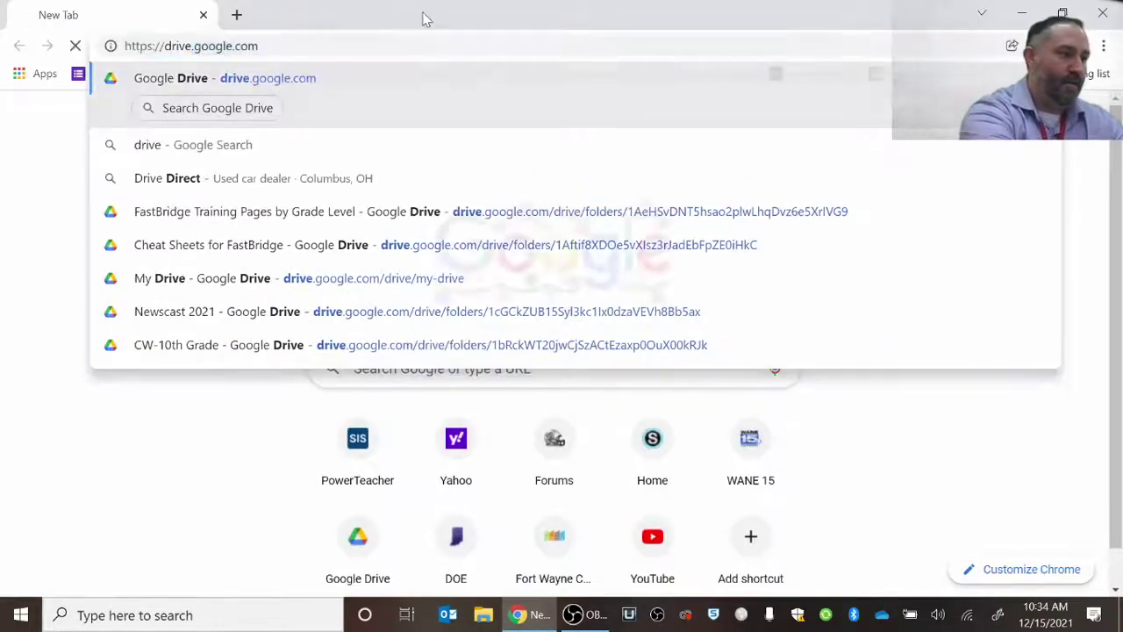
{"action": "key", "text": "Return"}
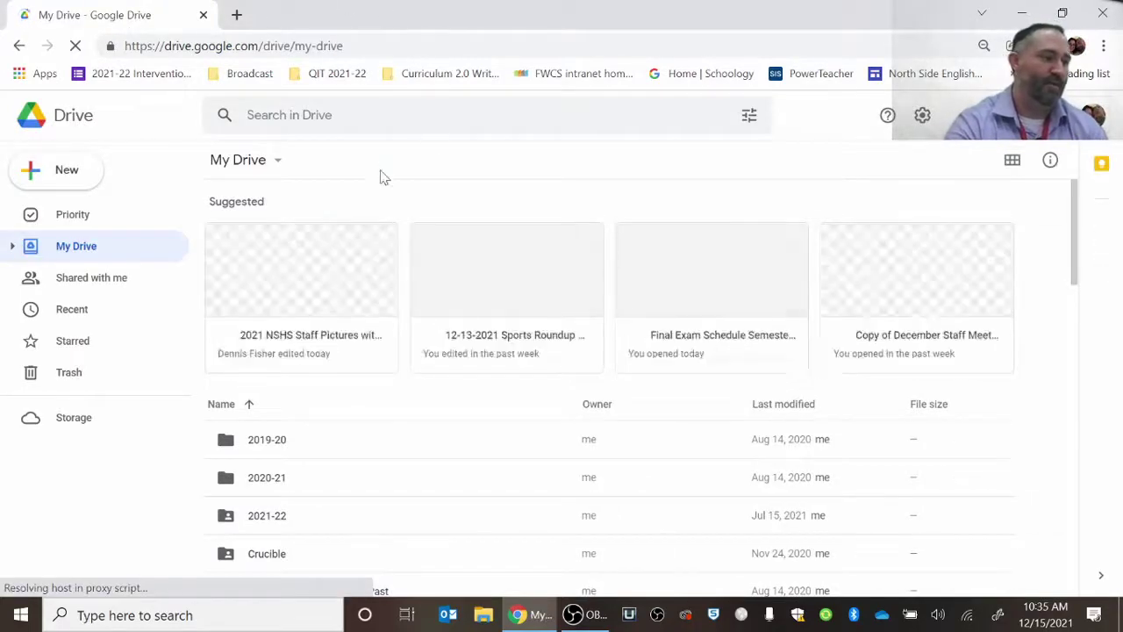
{"action": "scroll", "coordinate": [364, 261], "scroll_direction": "down", "scroll_amount": 2}
{"action": "double_click", "coordinate": [276, 343]}
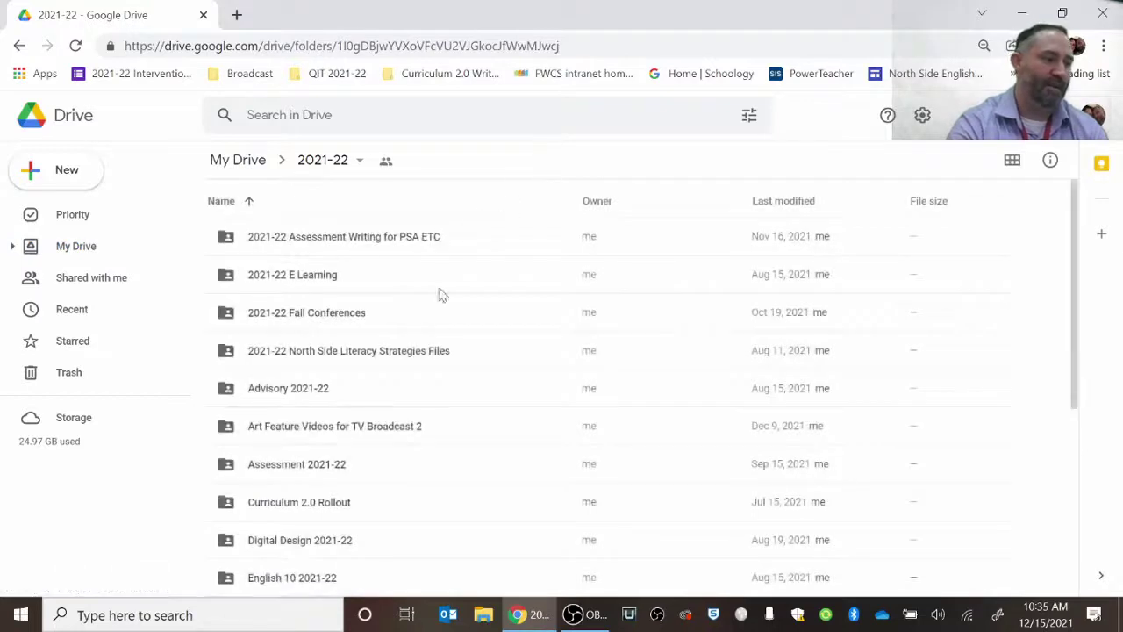
{"action": "double_click", "coordinate": [298, 542]}
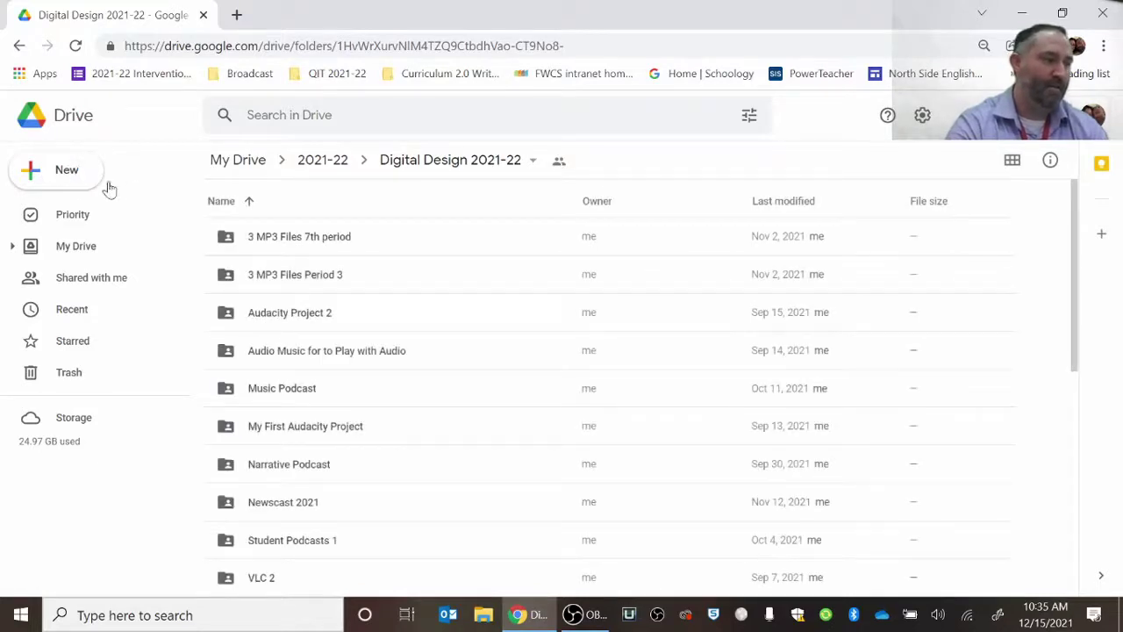
Step: Start a new folder there and name it Vlogging
{"action": "left_click", "coordinate": [65, 178]}
{"action": "left_click", "coordinate": [85, 176]}
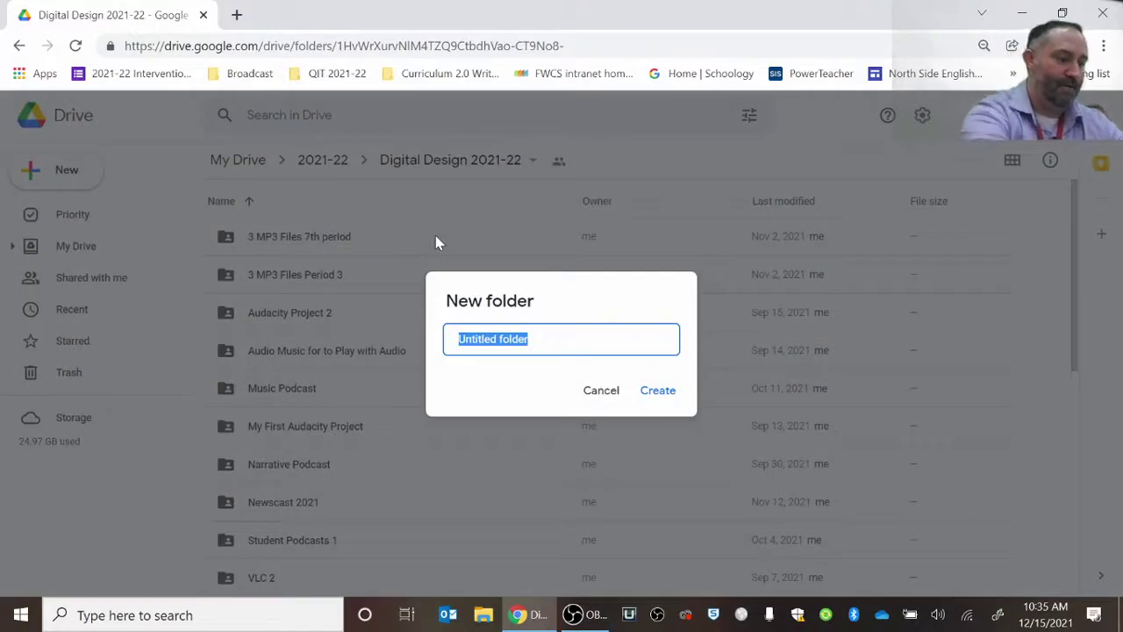
{"action": "type", "text": "L"}
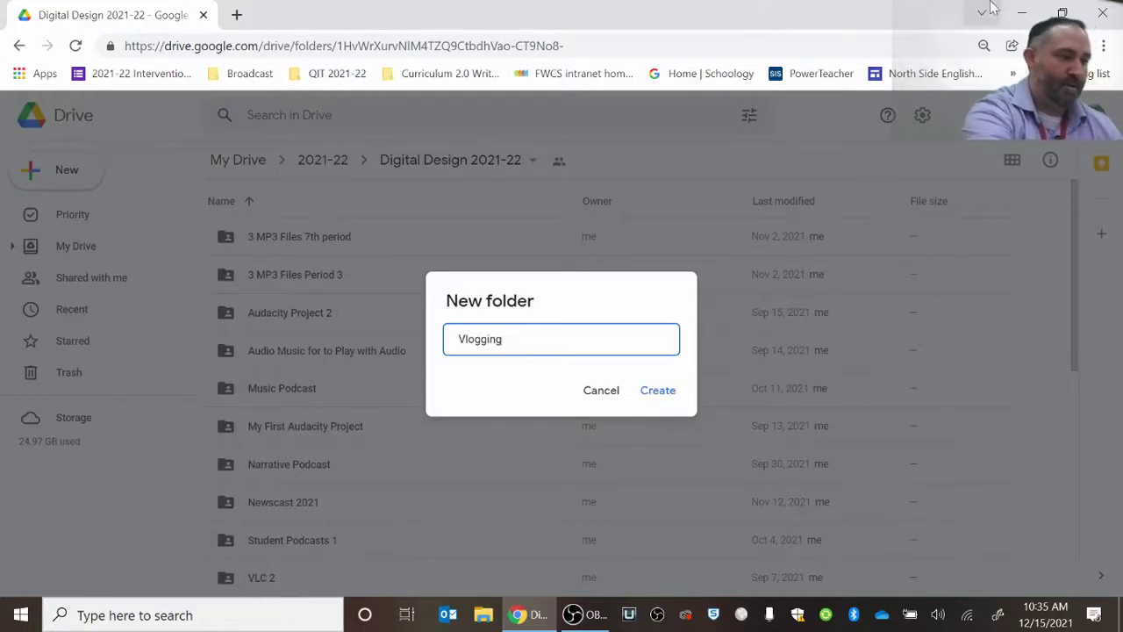
{"action": "left_click", "coordinate": [657, 391]}
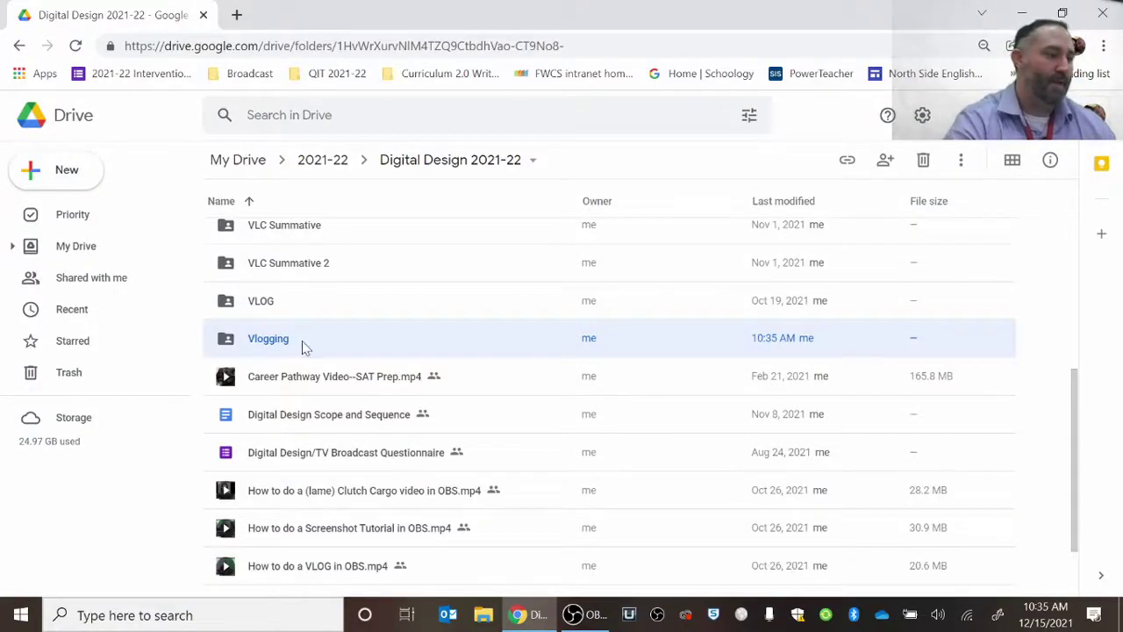
{"action": "double_click", "coordinate": [305, 342]}
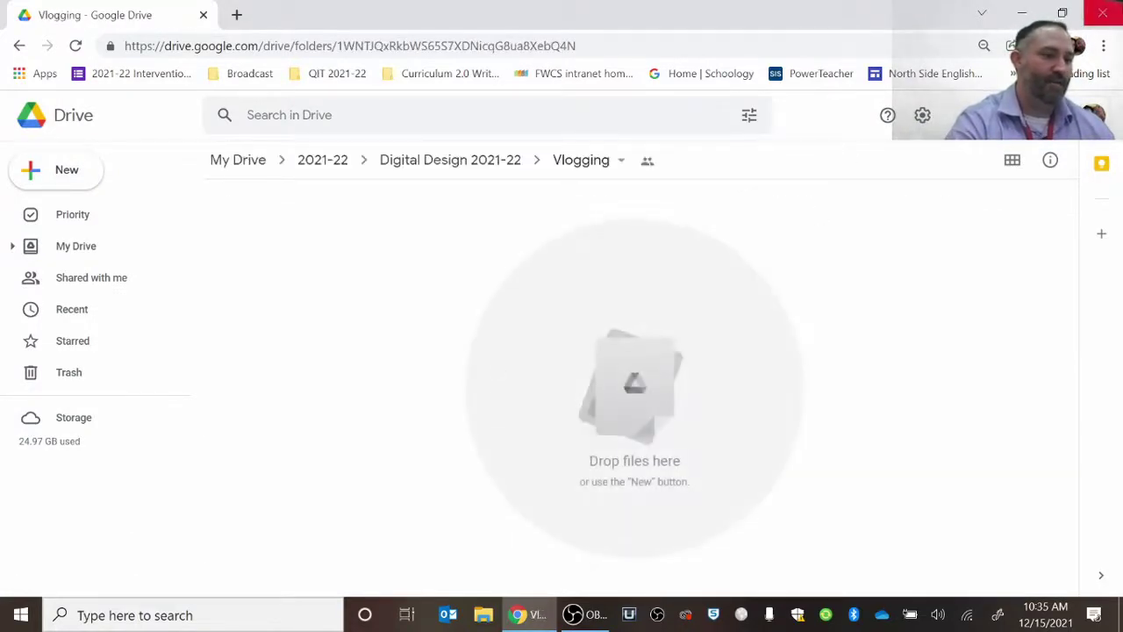
{"action": "left_click", "coordinate": [1063, 14]}
{"action": "left_click_drag", "start_coordinate": [949, 230], "coordinate": [636, 307]}
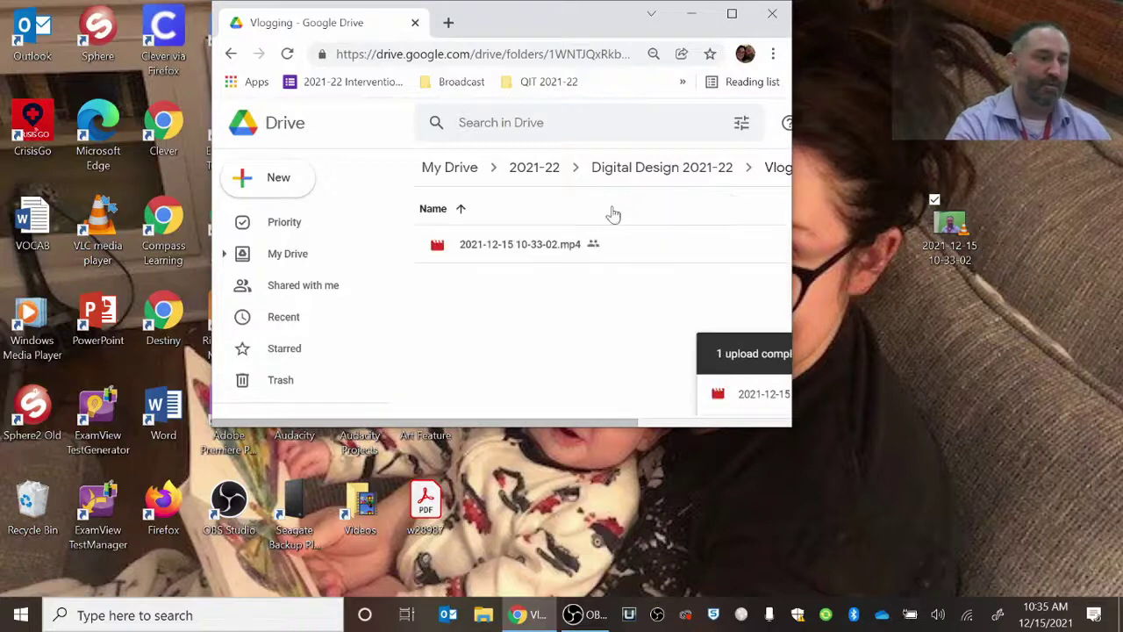
{"action": "left_click", "coordinate": [732, 14]}
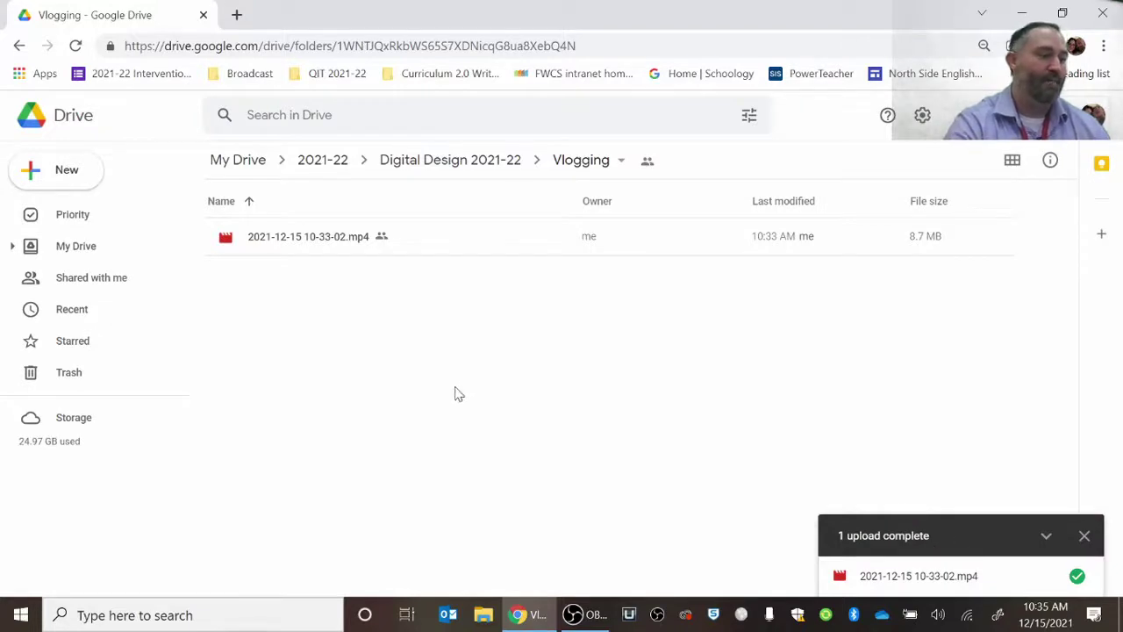
{"action": "right_click", "coordinate": [321, 246]}
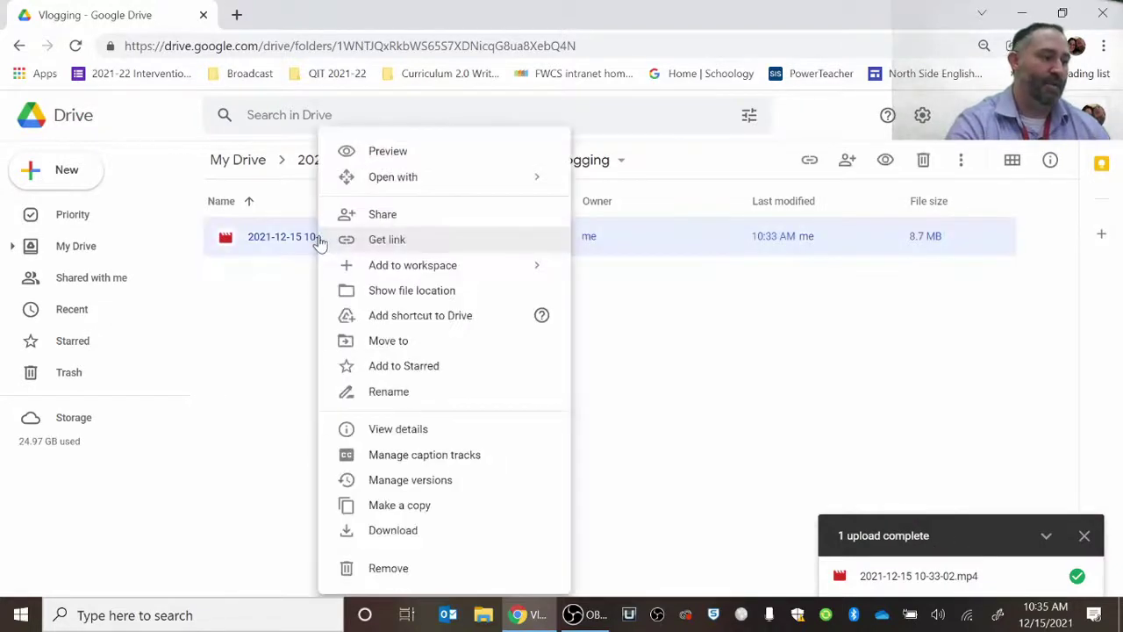
{"action": "left_click", "coordinate": [387, 240]}
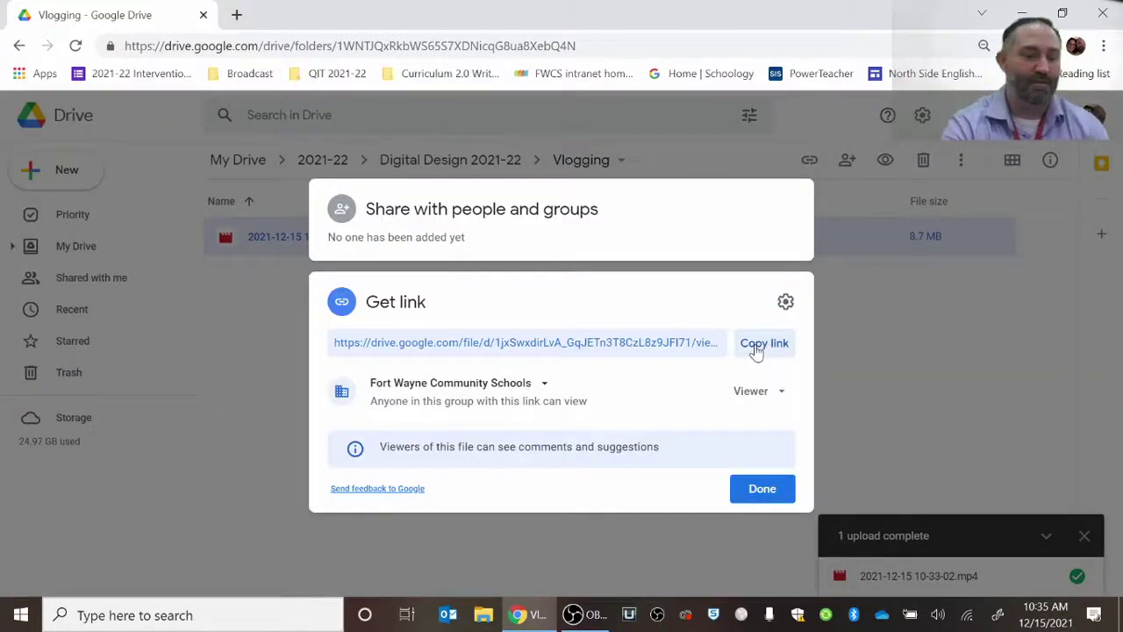
{"action": "left_click", "coordinate": [763, 491]}
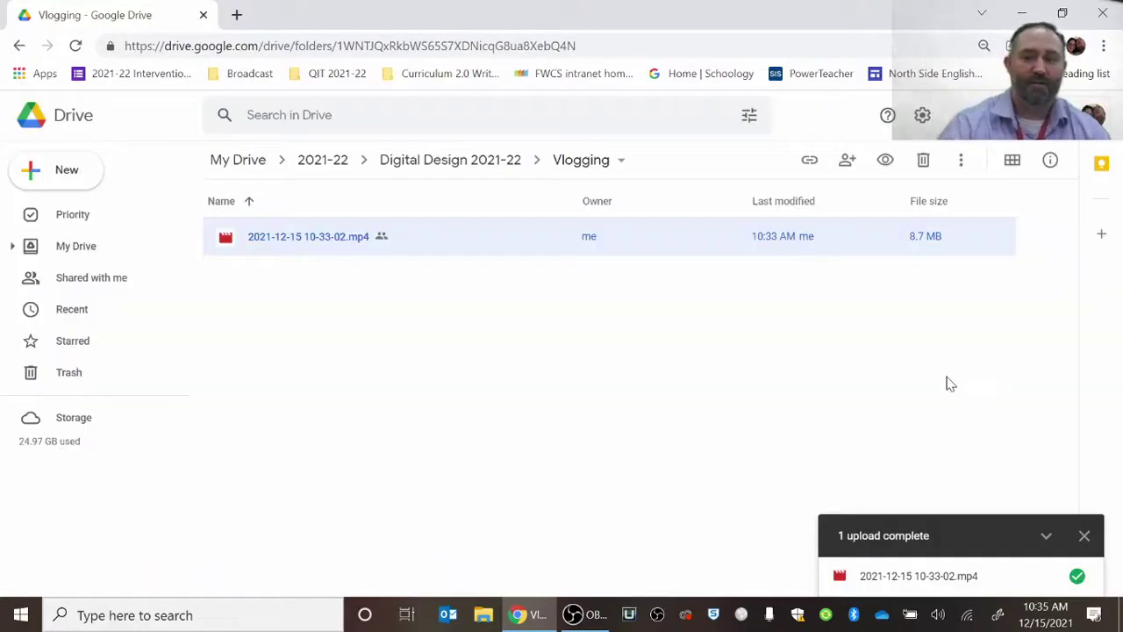